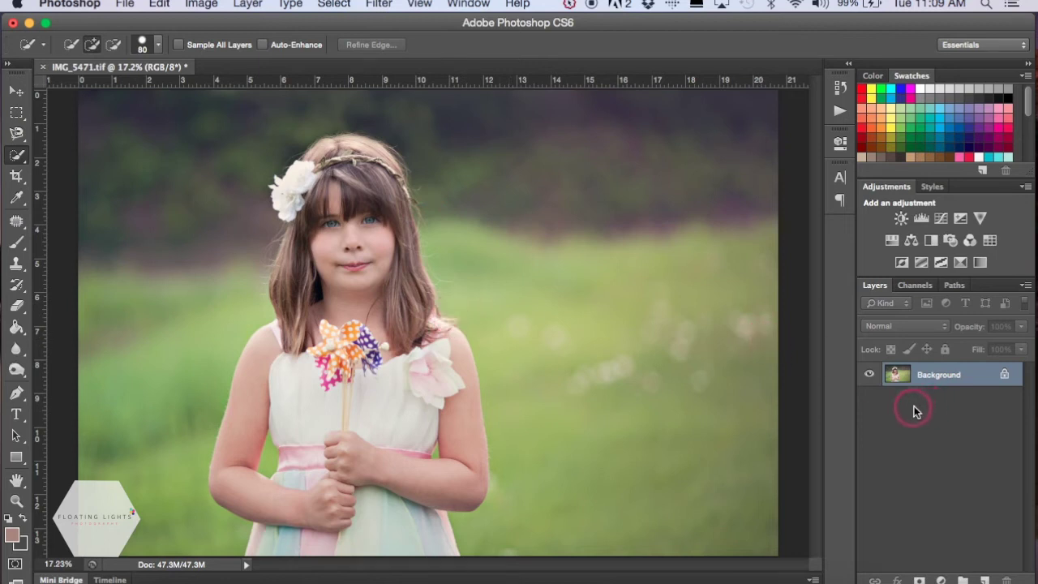
- Start a Color Range selection and sample the girl's hair colour
click(343, 7)
click(368, 164)
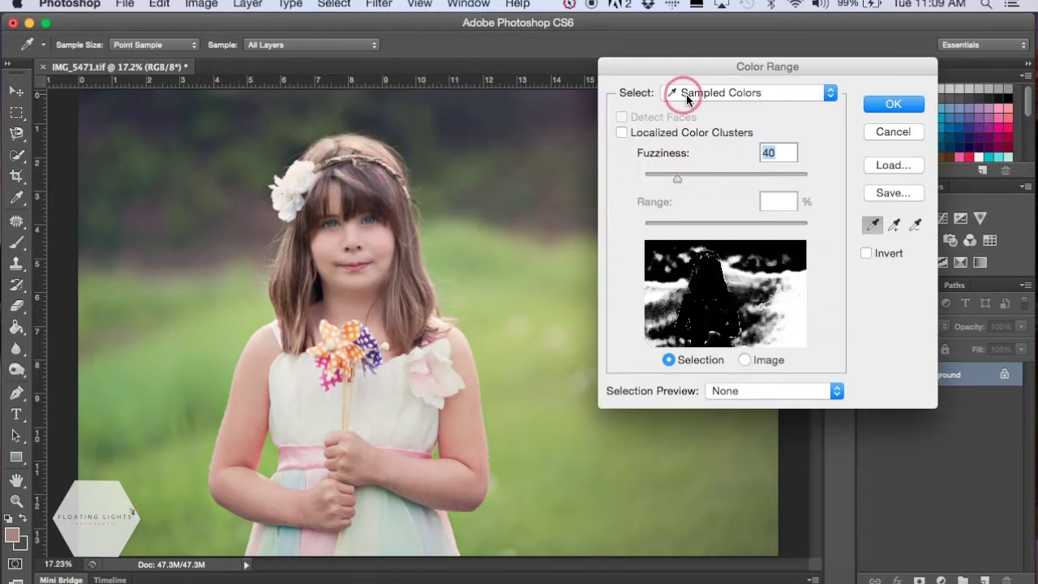
click(894, 224)
mouse_move(365, 176)
mouse_down()
mouse_move(379, 173)
mouse_move(367, 188)
mouse_up()
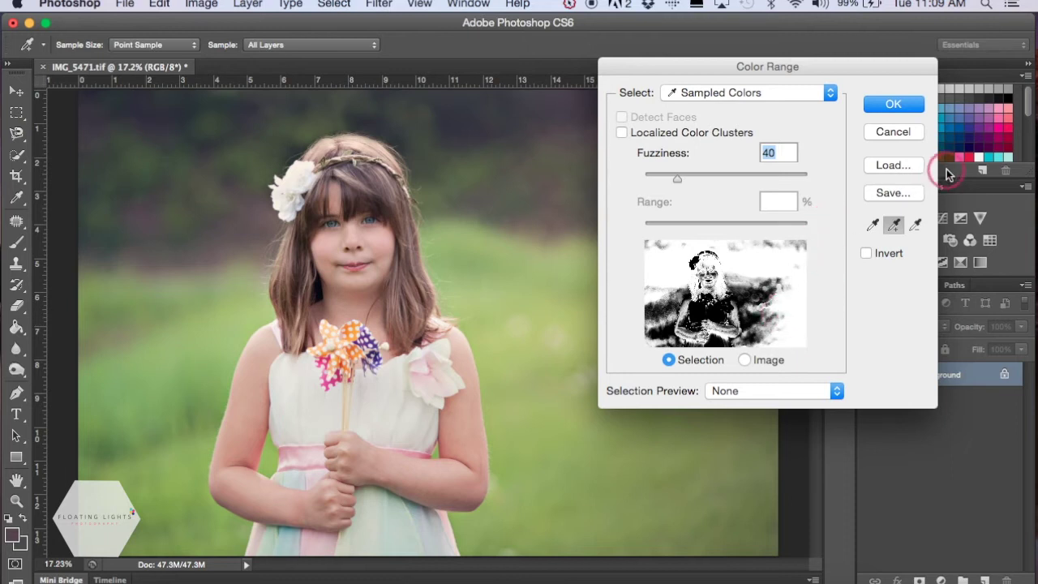
- Cancel Color Range and paint a Quick Selection over the headband, hair and face
click(906, 132)
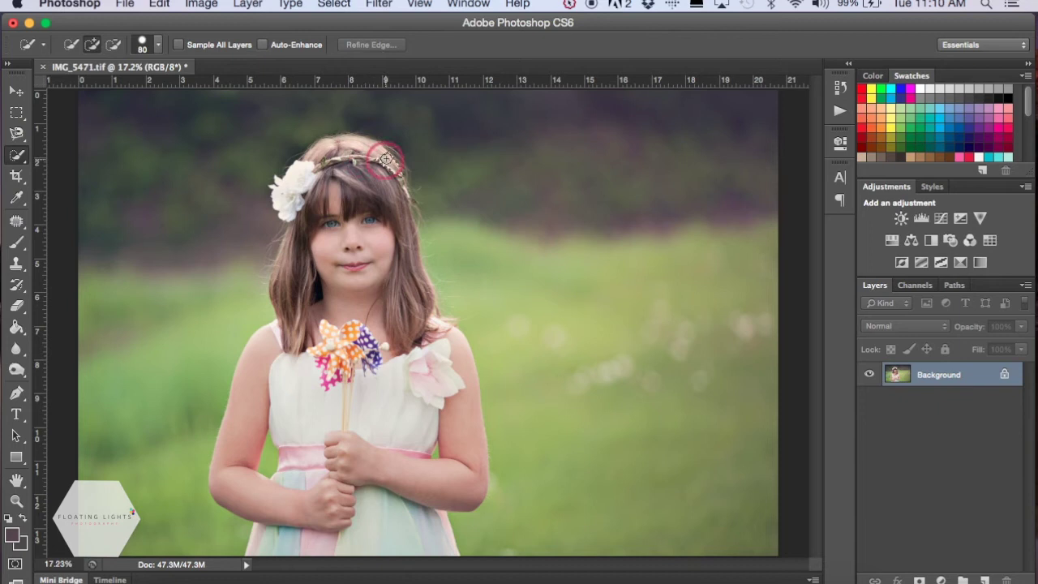
mouse_move(386, 162)
mouse_down()
mouse_move(339, 185)
mouse_move(341, 171)
mouse_move(389, 172)
mouse_move(417, 287)
mouse_move(398, 276)
mouse_move(403, 328)
mouse_move(413, 291)
mouse_move(434, 321)
mouse_move(419, 331)
mouse_move(430, 338)
mouse_move(365, 271)
mouse_up()
mouse_move(328, 326)
mouse_down()
mouse_move(294, 307)
mouse_move(294, 250)
mouse_move(300, 349)
mouse_up()
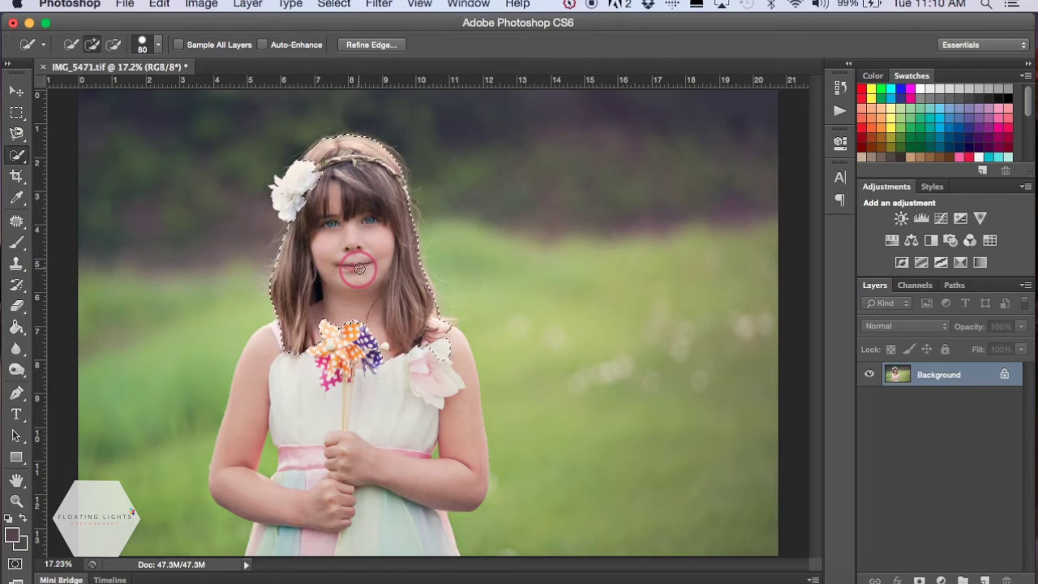
- Option-paint with Quick Selection to subtract the forehead and face, leaving the hair selected
key(alt)
key(alt)
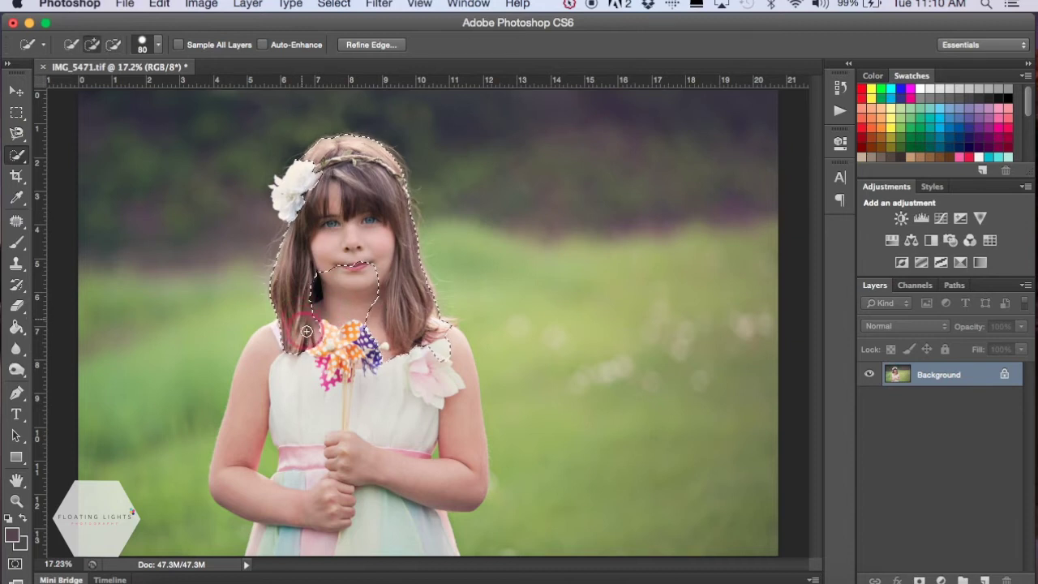
key(alt)
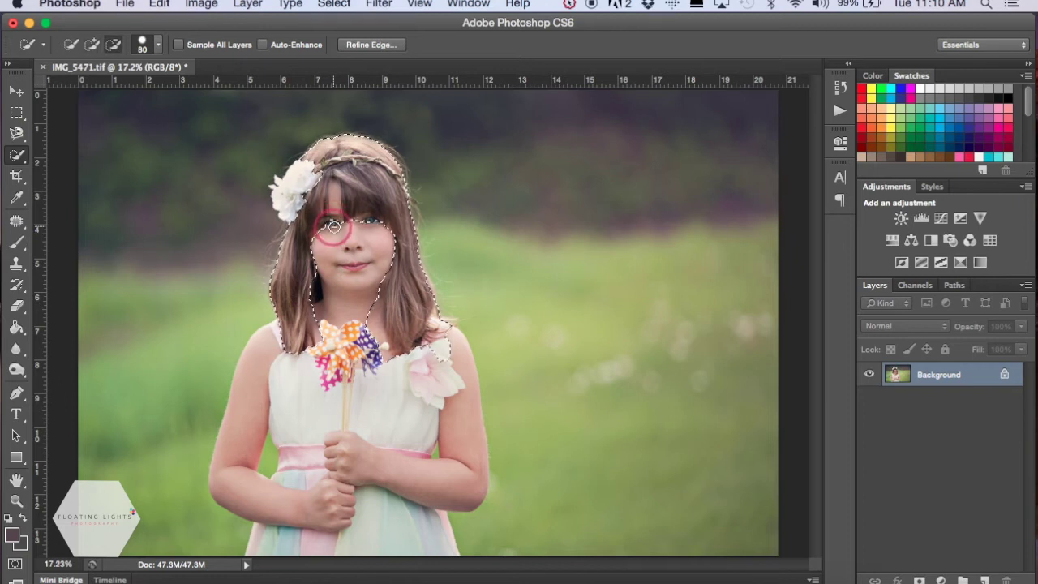
drag(334, 196, 333, 209)
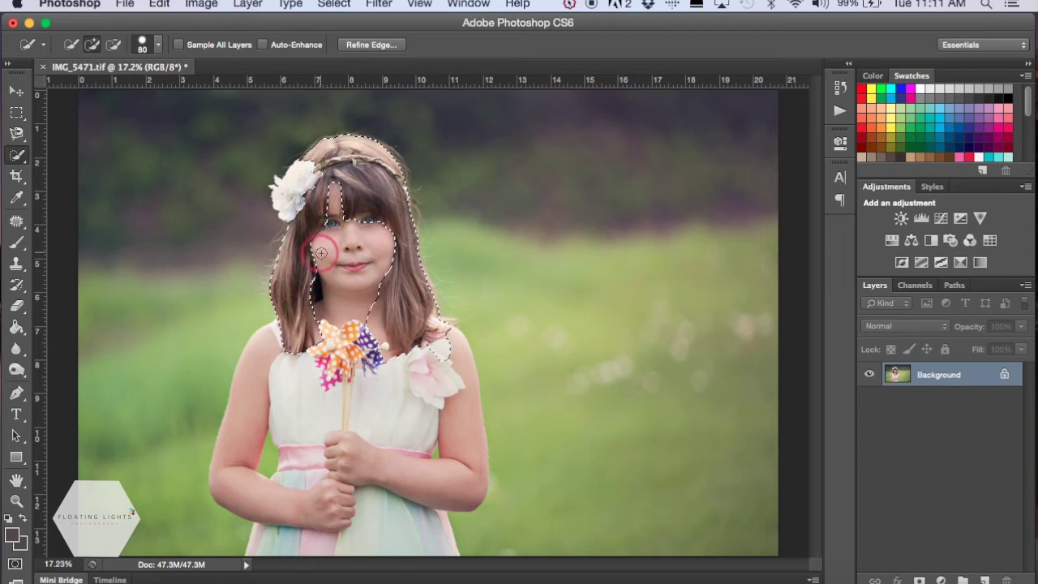
key(alt)
drag(321, 253, 363, 217)
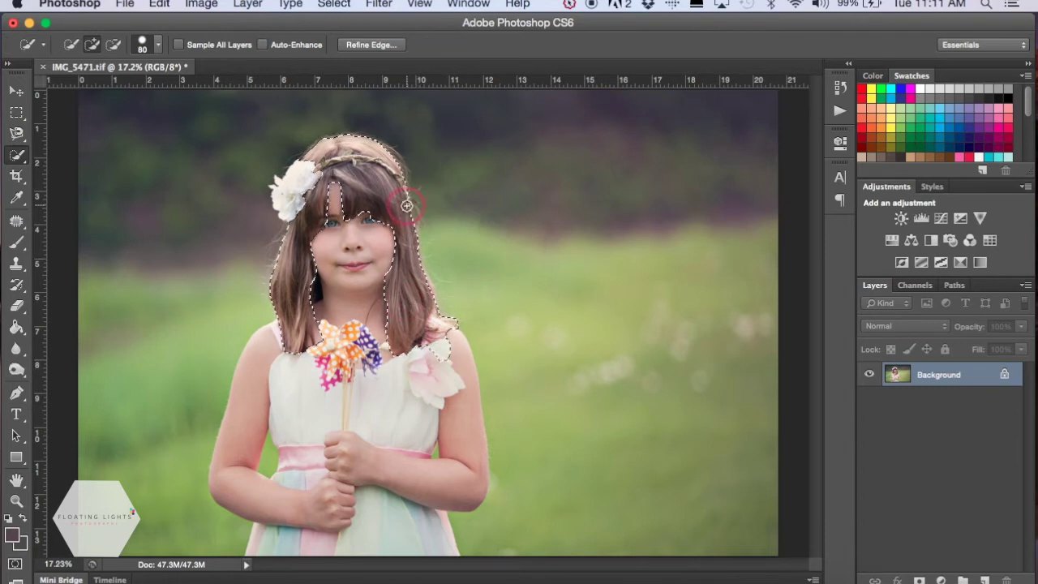
- In Refine Edge, enable Smart Radius at 39.1 px, brush the hair edges, and apply
click(369, 45)
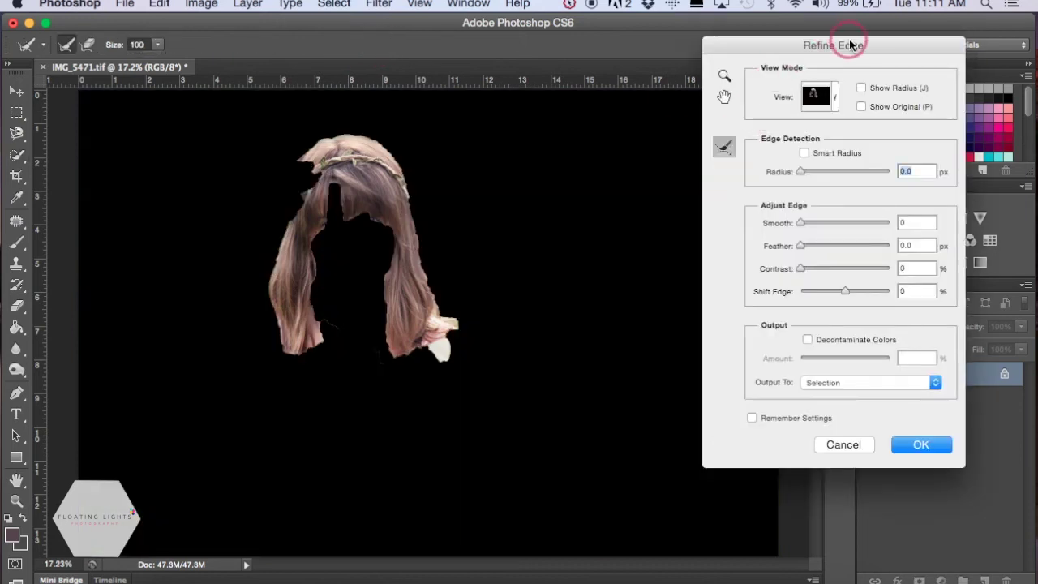
drag(851, 45, 705, 47)
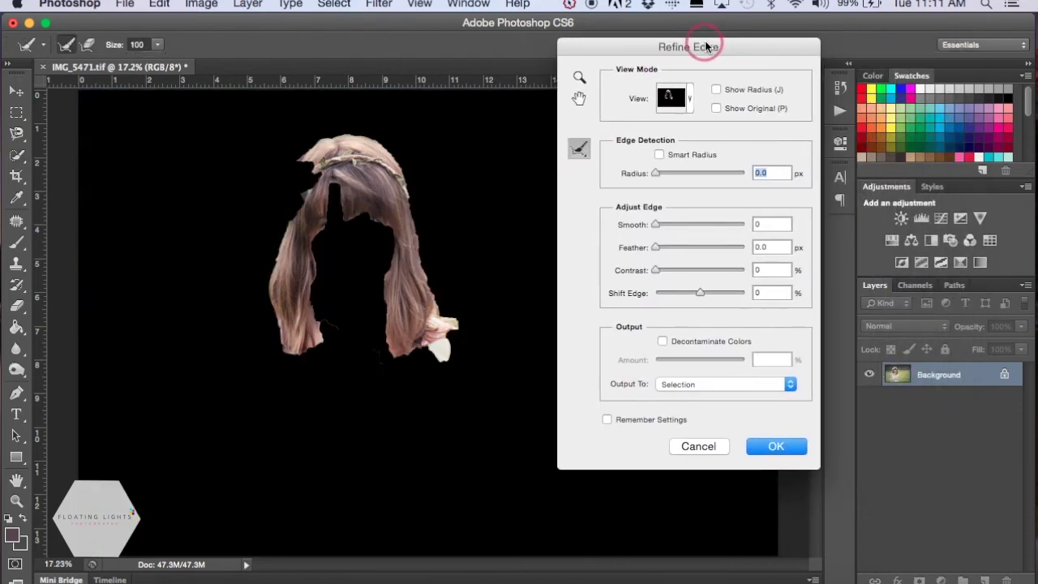
click(659, 156)
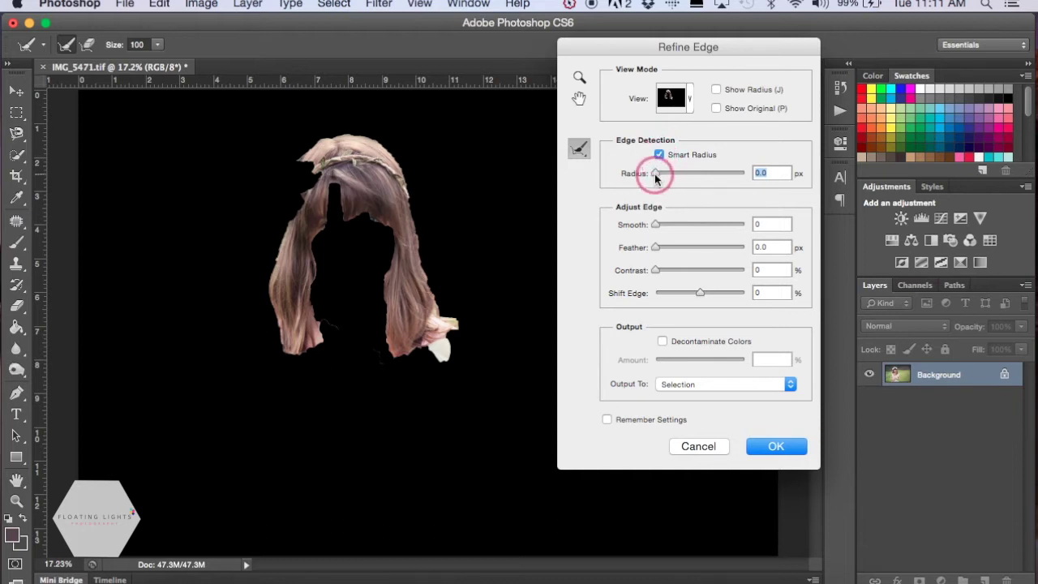
drag(656, 177, 705, 175)
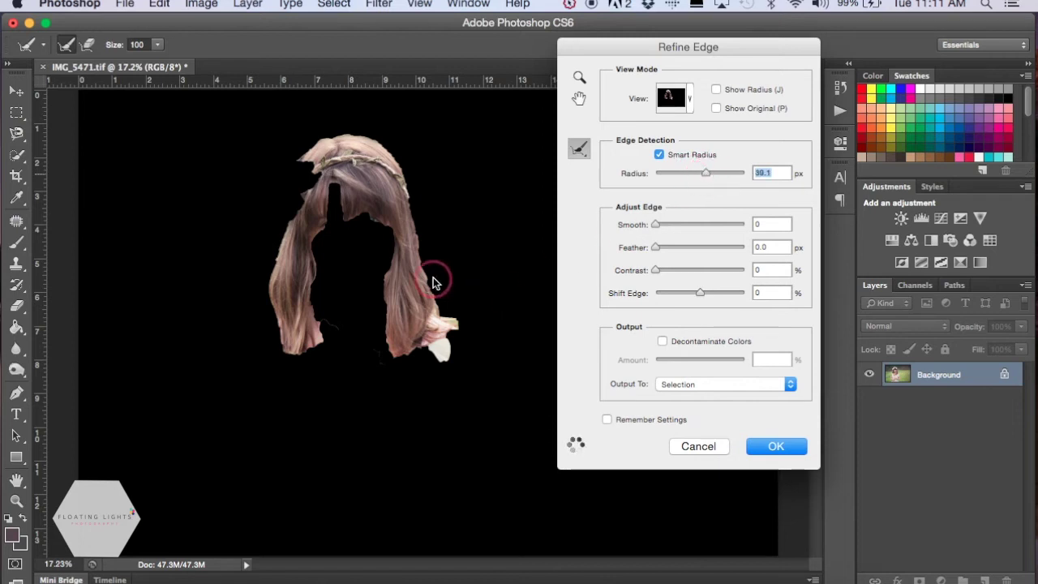
mouse_move(383, 162)
mouse_down()
mouse_move(312, 154)
mouse_move(328, 195)
mouse_move(308, 225)
mouse_move(316, 180)
mouse_move(300, 162)
mouse_move(355, 139)
mouse_move(375, 149)
mouse_move(412, 212)
mouse_move(438, 314)
mouse_move(454, 324)
mouse_move(436, 366)
mouse_move(447, 343)
mouse_move(388, 349)
mouse_move(381, 310)
mouse_move(402, 230)
mouse_move(378, 213)
mouse_up()
mouse_move(278, 283)
mouse_down()
mouse_move(305, 340)
mouse_move(309, 321)
mouse_move(321, 320)
mouse_move(319, 361)
mouse_move(319, 335)
mouse_move(285, 362)
mouse_up()
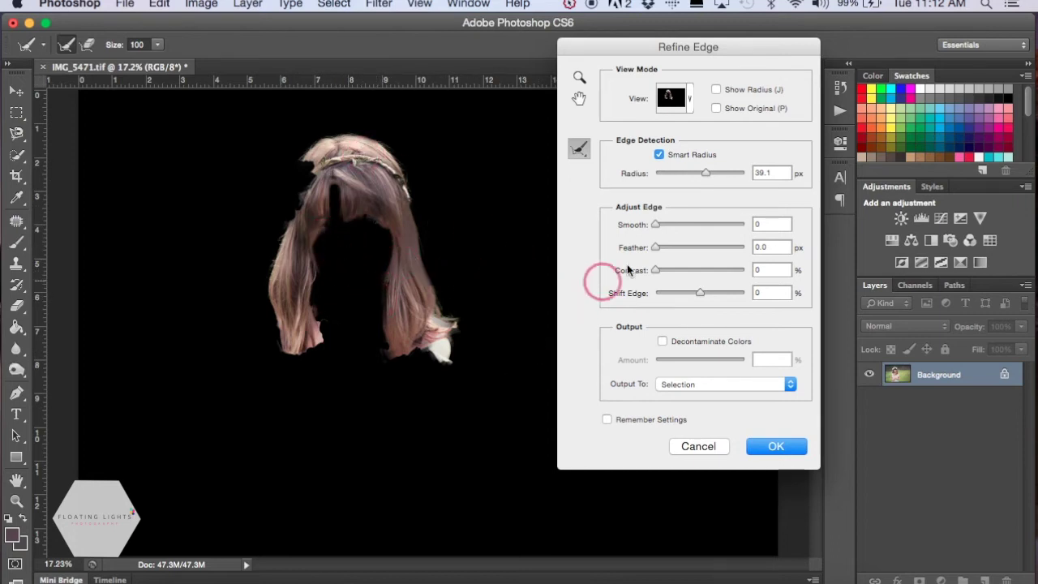
click(784, 447)
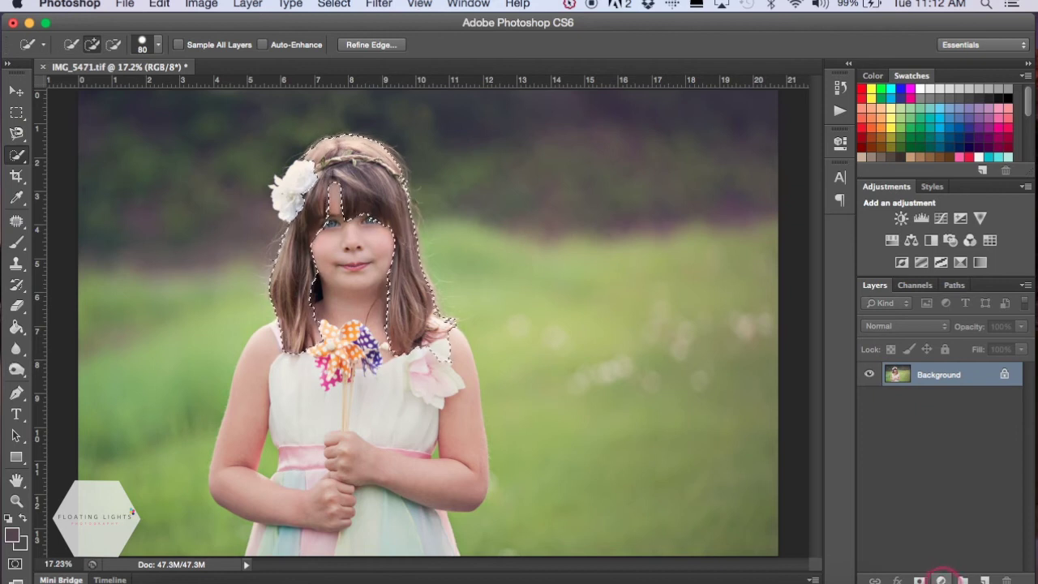
- Add a Selective Color adjustment layer from the Layers panel, masked to the hair selection
click(941, 579)
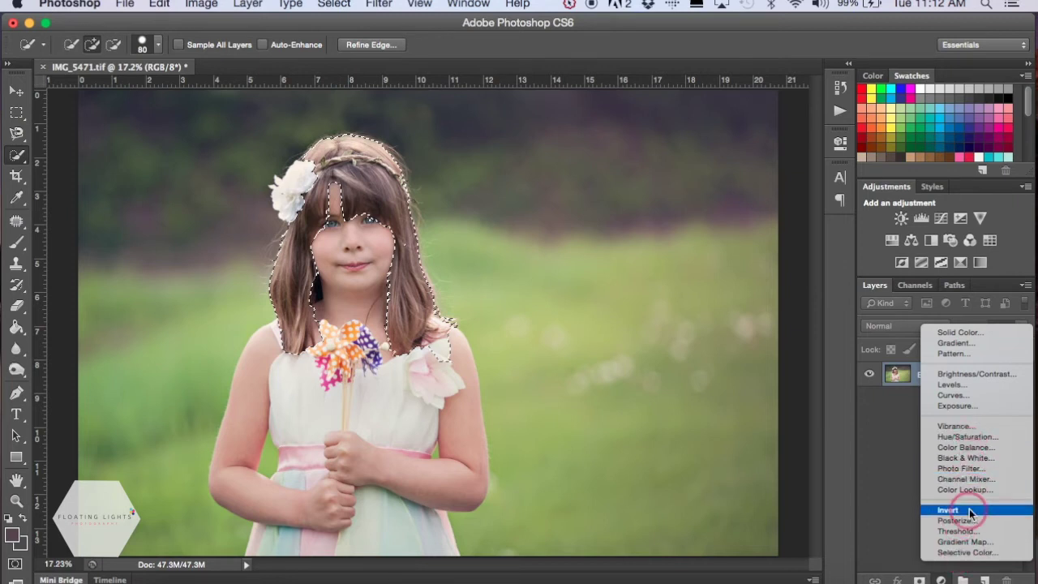
click(970, 554)
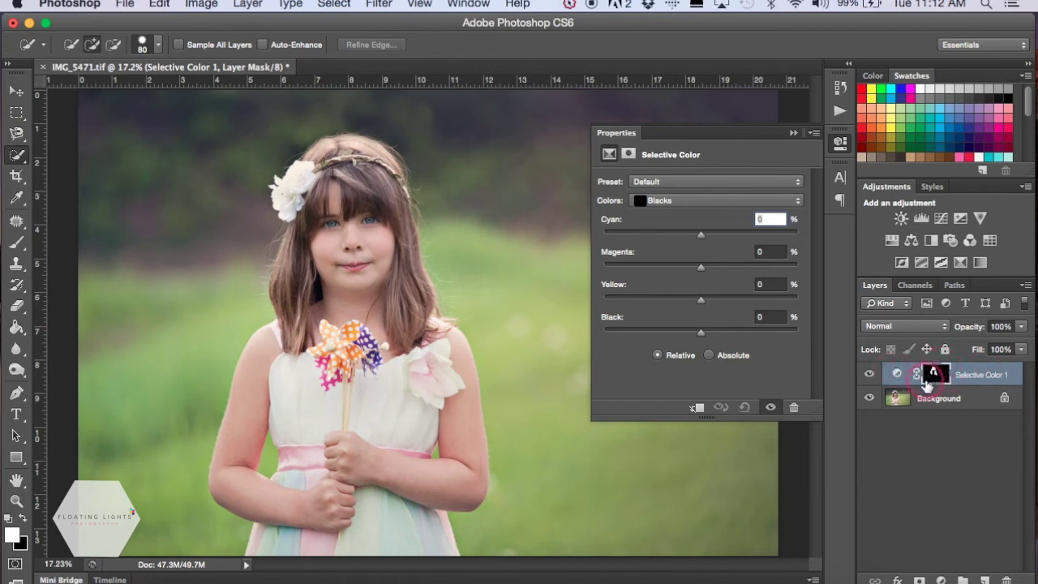
- Switch Selective Color to Neutrals and roughly shift the Cyan, Magenta, Yellow and Black sliders
click(939, 375)
click(726, 200)
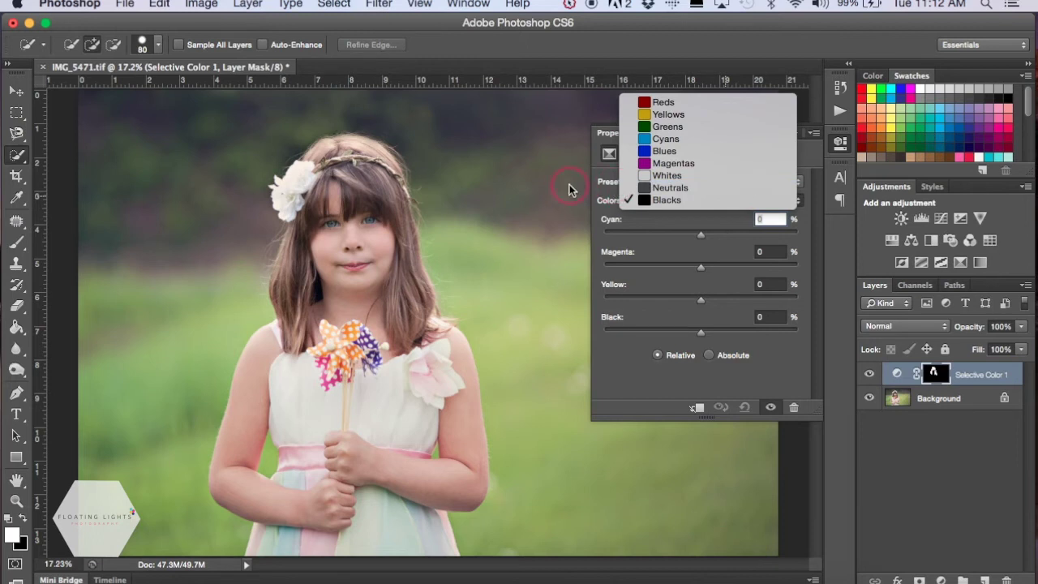
click(659, 188)
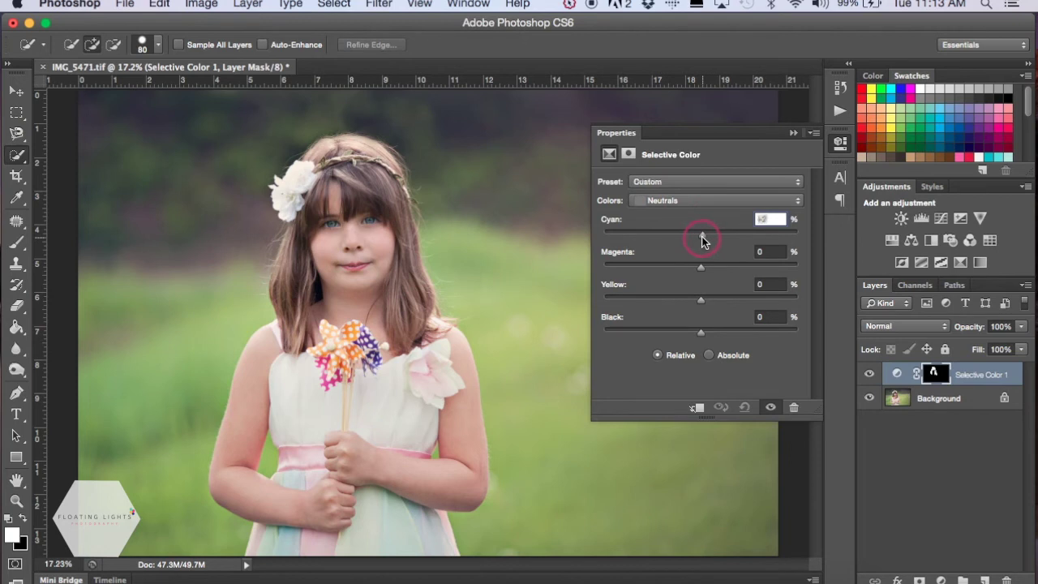
drag(702, 240, 659, 235)
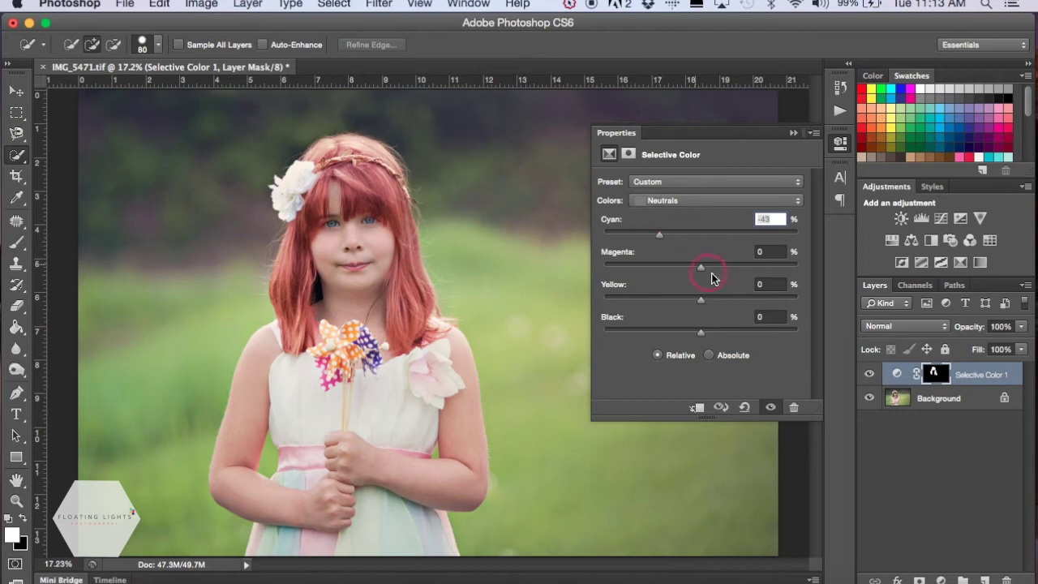
drag(699, 270, 746, 270)
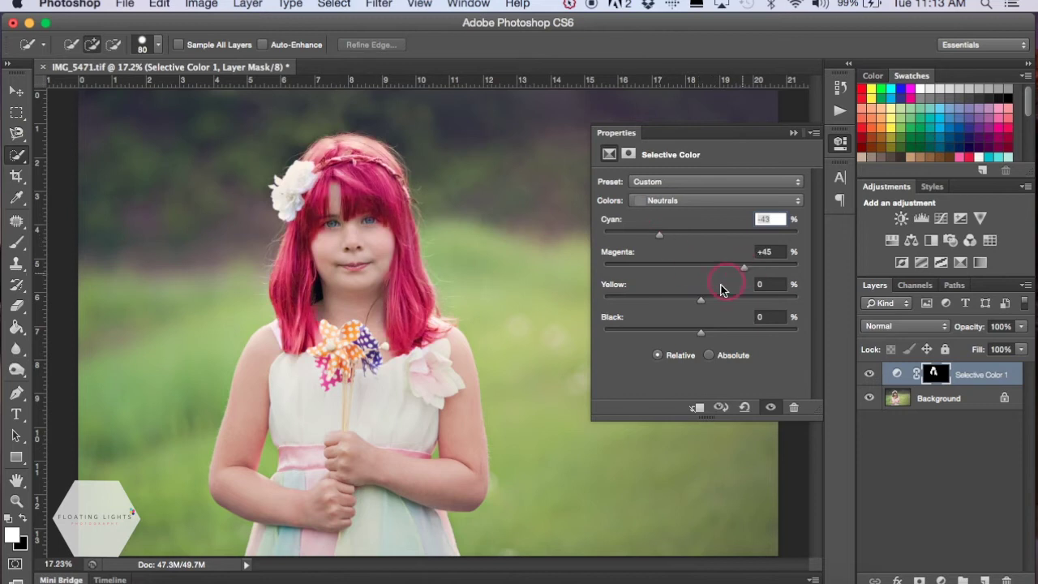
drag(701, 299, 660, 301)
drag(702, 337, 755, 332)
- Fine-tune the Neutrals to Cyan +26, Magenta +29, Yellow +29, Black +15
drag(660, 300, 759, 248)
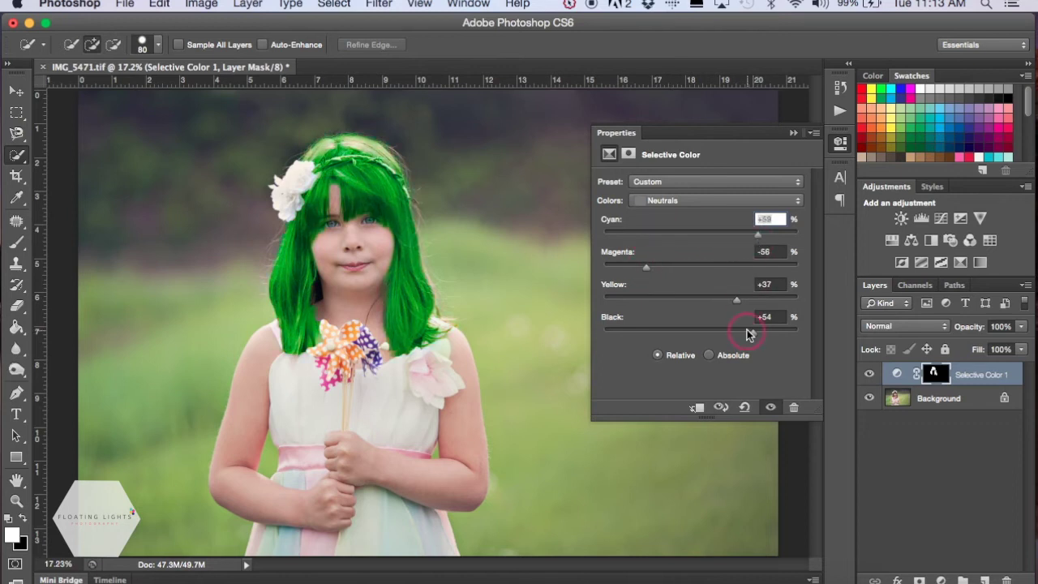
click(771, 219)
click(759, 238)
drag(760, 235, 735, 235)
drag(655, 270, 716, 334)
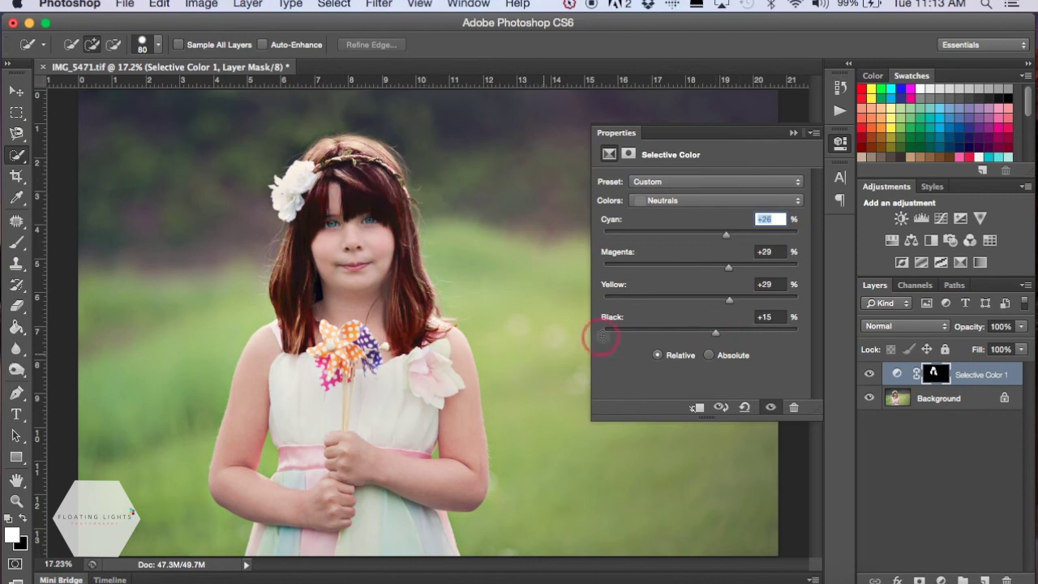
- Set the Blacks to Cyan +8, Magenta +11, Yellow +33, Black +13 and close Properties
click(687, 200)
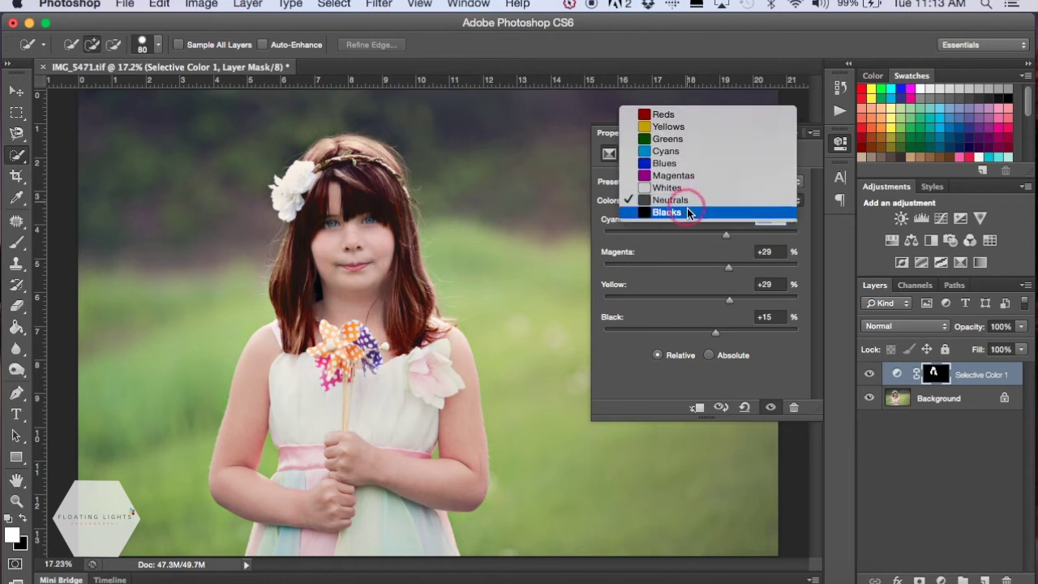
click(688, 213)
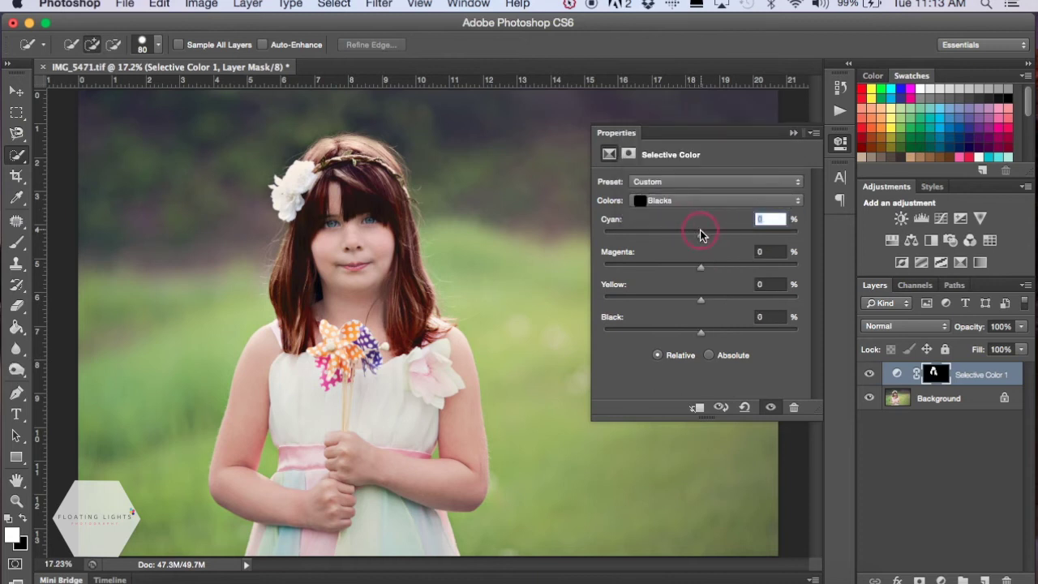
drag(701, 237, 702, 265)
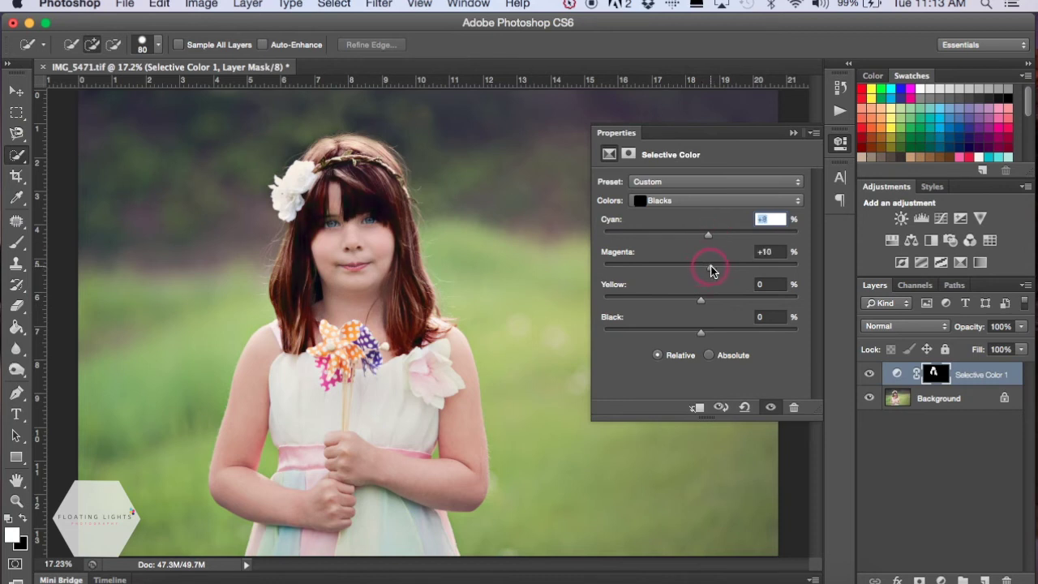
drag(716, 271, 711, 268)
drag(701, 307, 732, 306)
drag(703, 332, 704, 335)
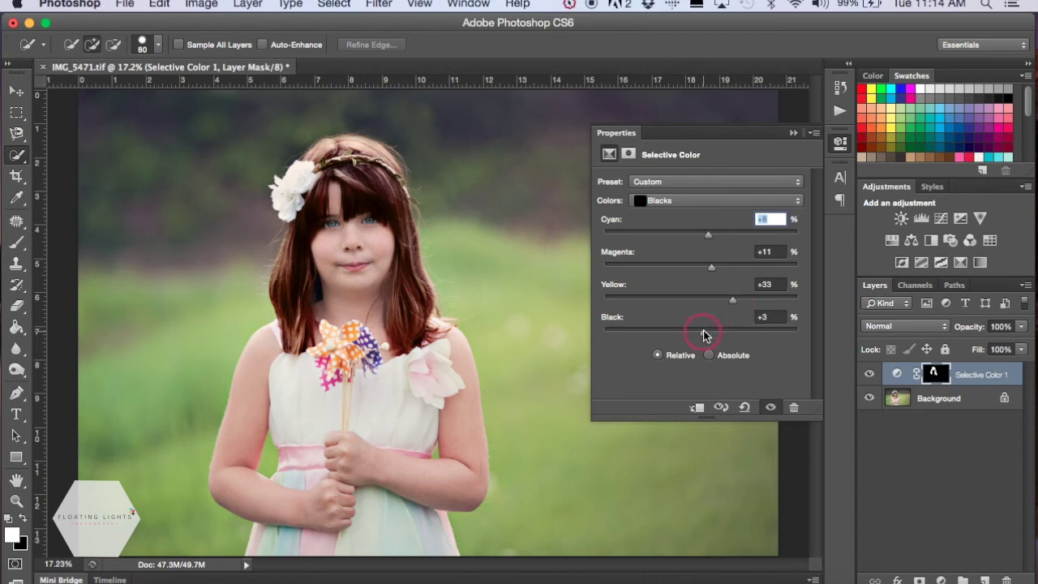
drag(704, 335, 712, 337)
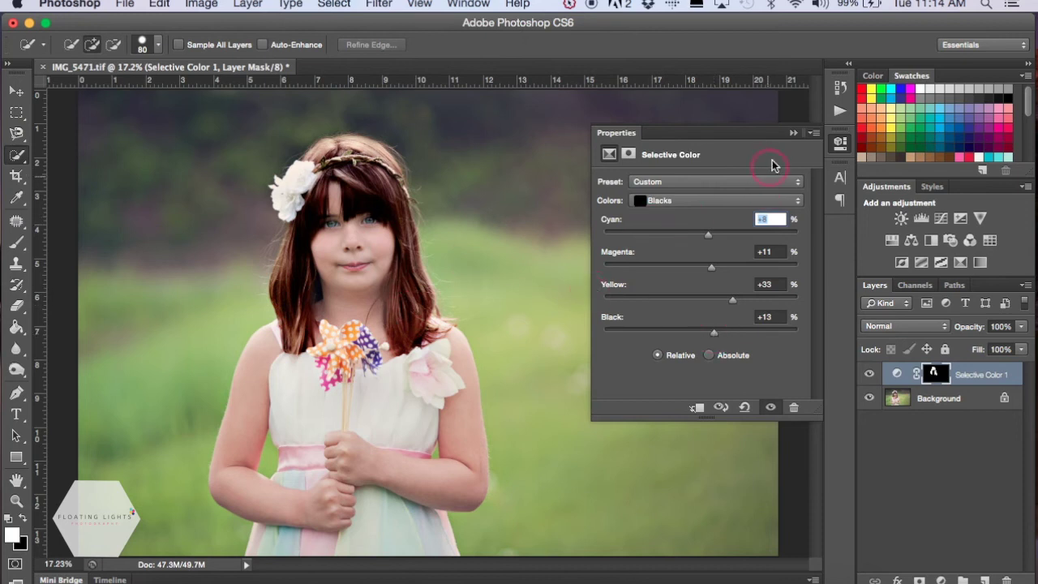
click(793, 132)
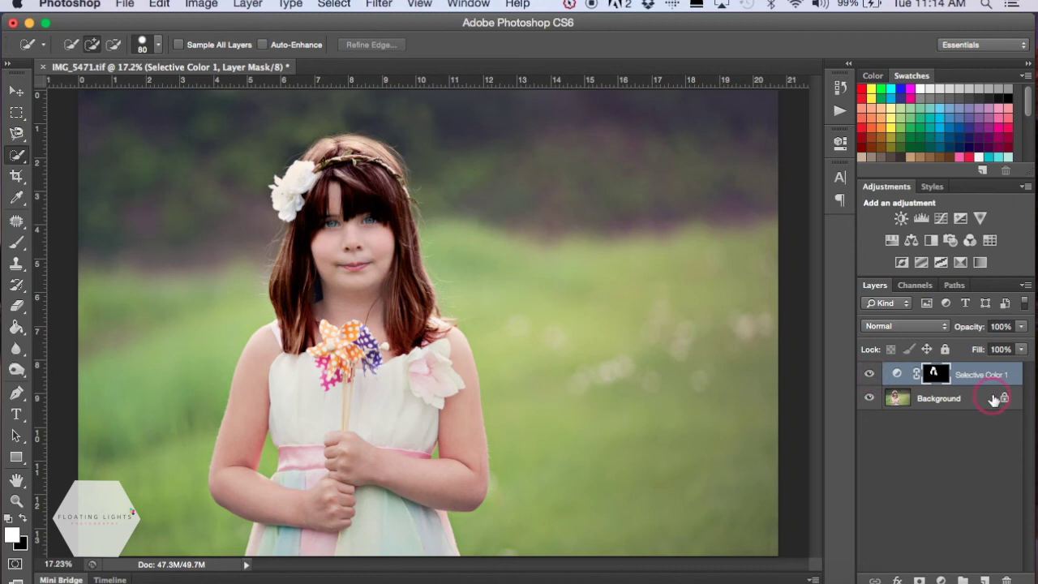
- Toggle Selective Color 1 off and on, zoom the face to 50%, and pick the Brush
click(870, 374)
click(870, 374)
click(16, 501)
click(333, 223)
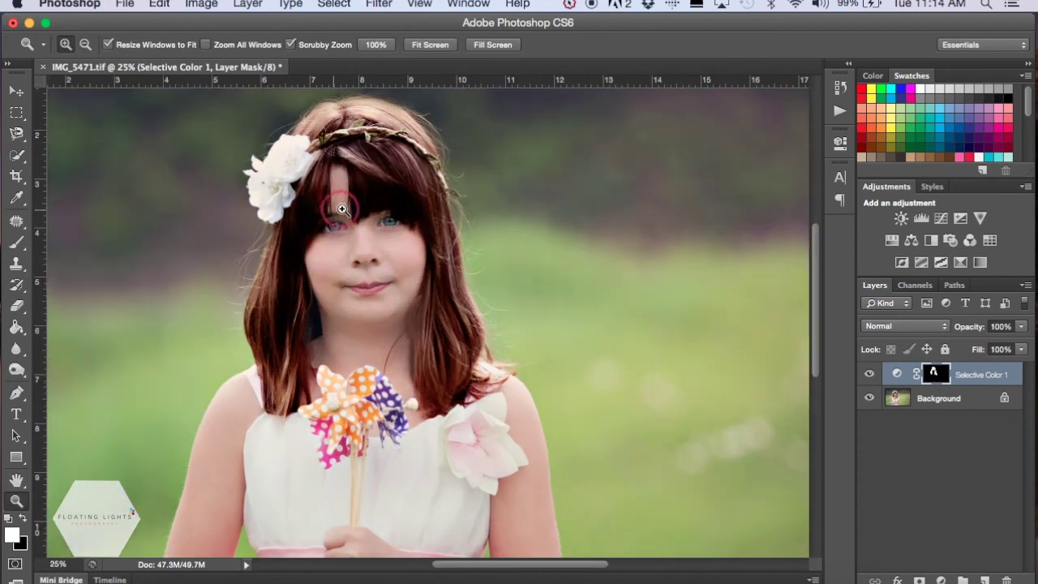
click(345, 208)
click(345, 208)
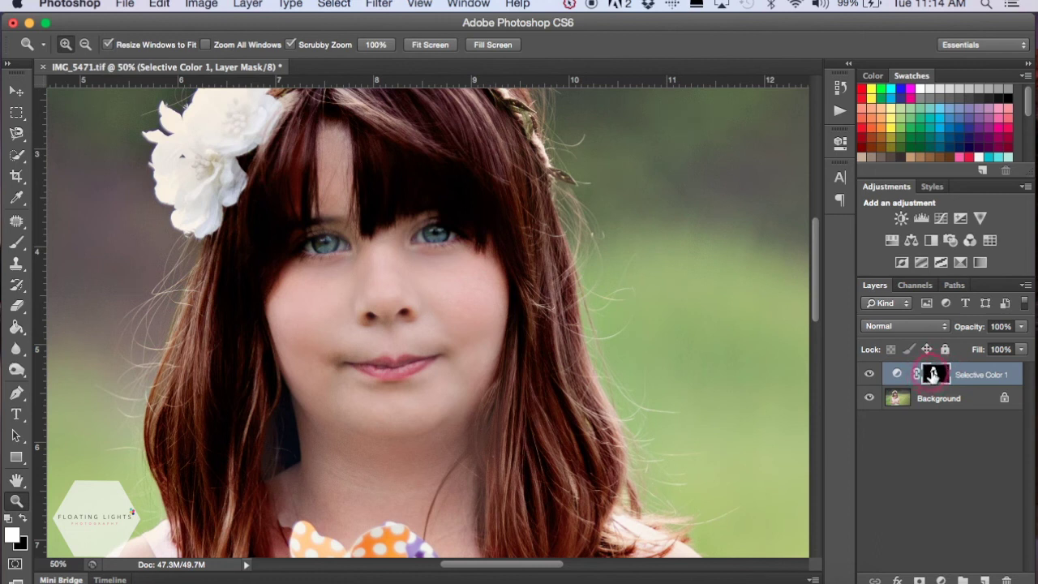
key(b)
scroll(873, 380, down, 3)
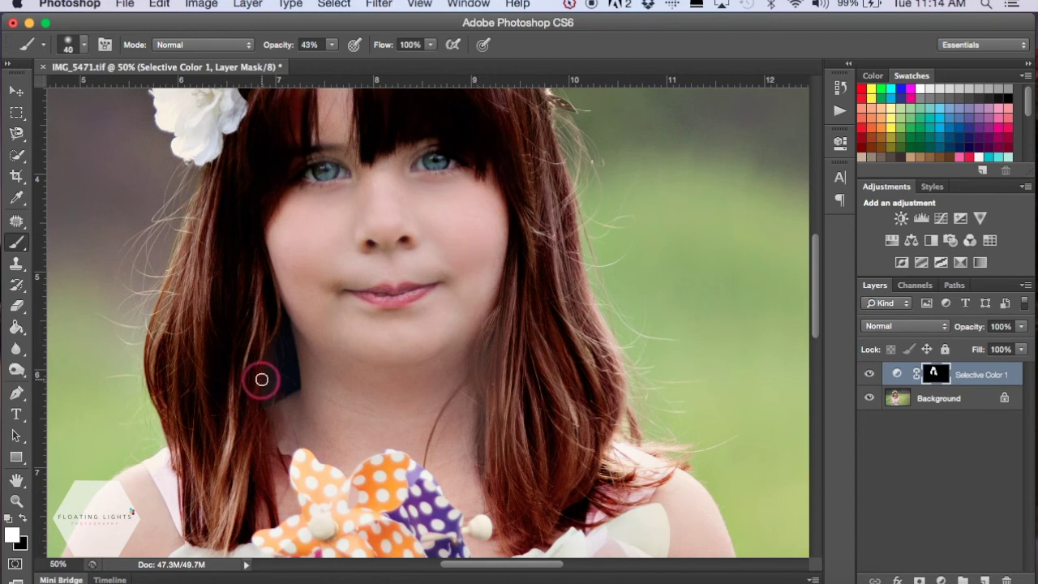
- Set the brush to size 60 and 54% opacity, undoing a trial stroke on the hair
key(bracketright)
key(bracketright)
click(334, 47)
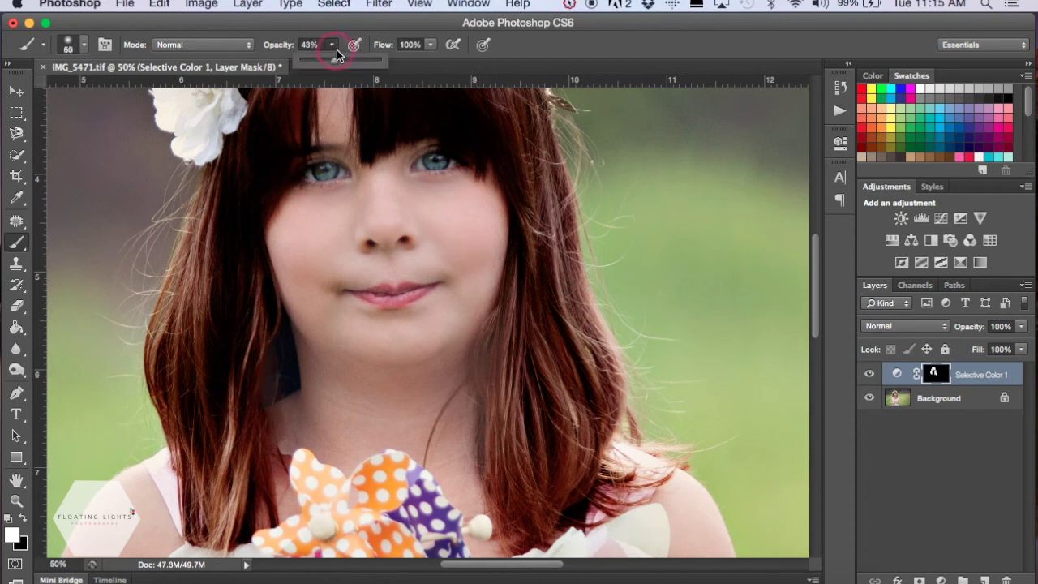
drag(335, 54, 344, 54)
click(255, 336)
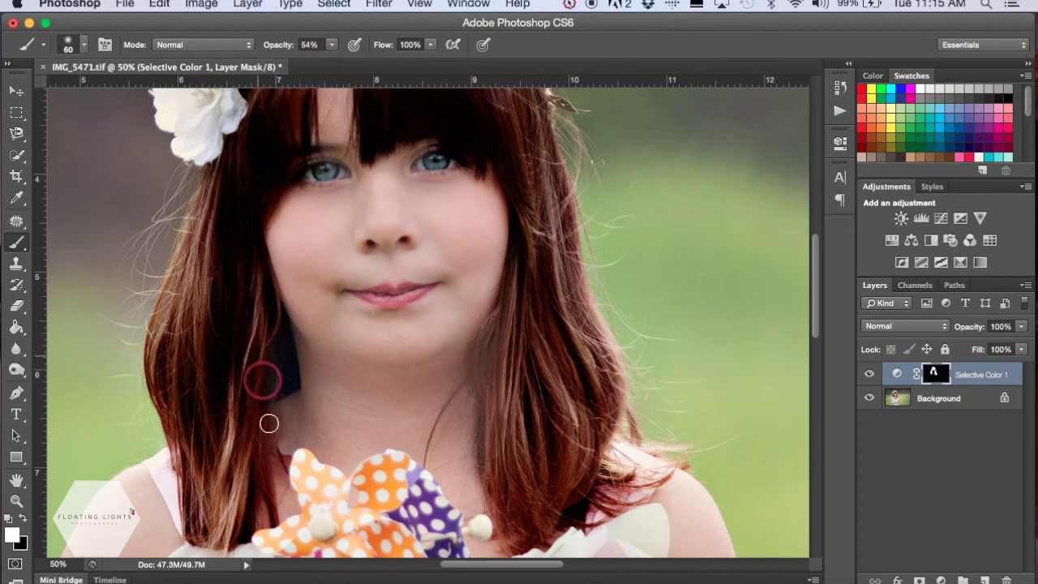
click(503, 394)
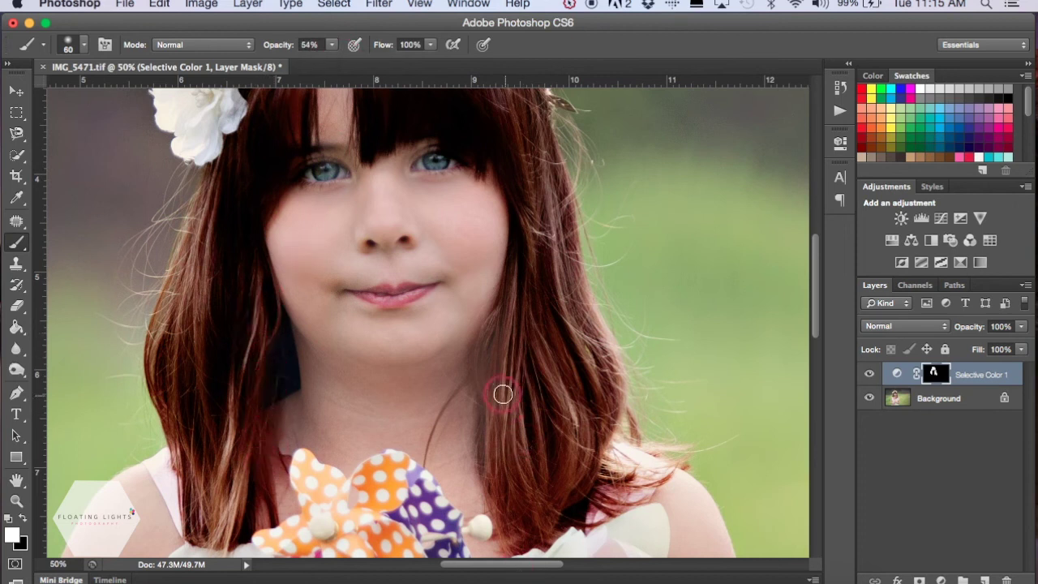
mouse_move(502, 394)
mouse_down()
mouse_move(491, 335)
mouse_move(485, 361)
mouse_move(496, 399)
mouse_move(482, 368)
mouse_move(484, 351)
mouse_move(495, 491)
mouse_move(620, 462)
mouse_move(659, 437)
mouse_move(651, 447)
mouse_move(678, 446)
mouse_move(562, 424)
mouse_up()
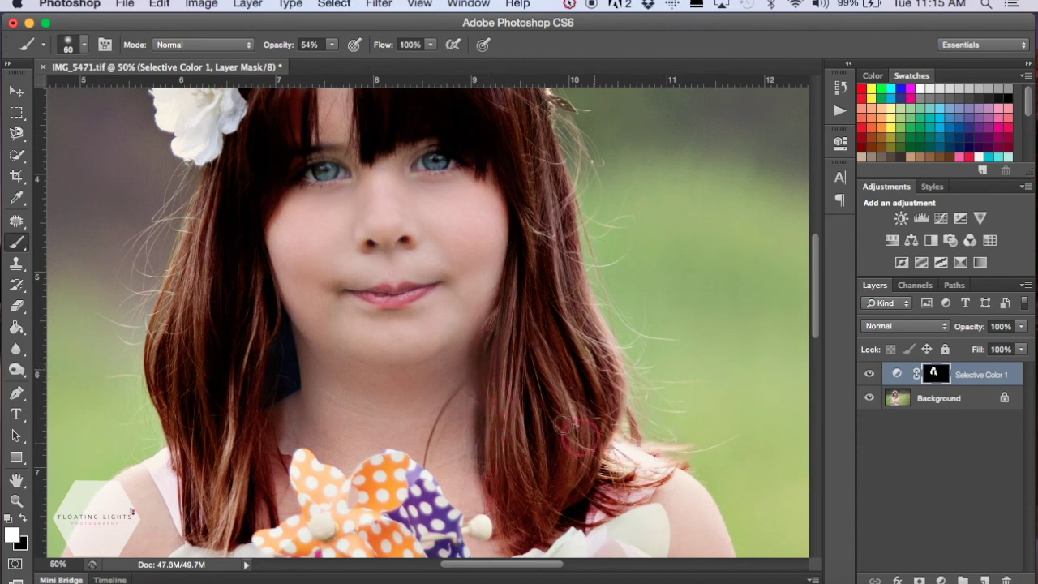
key(super+z)
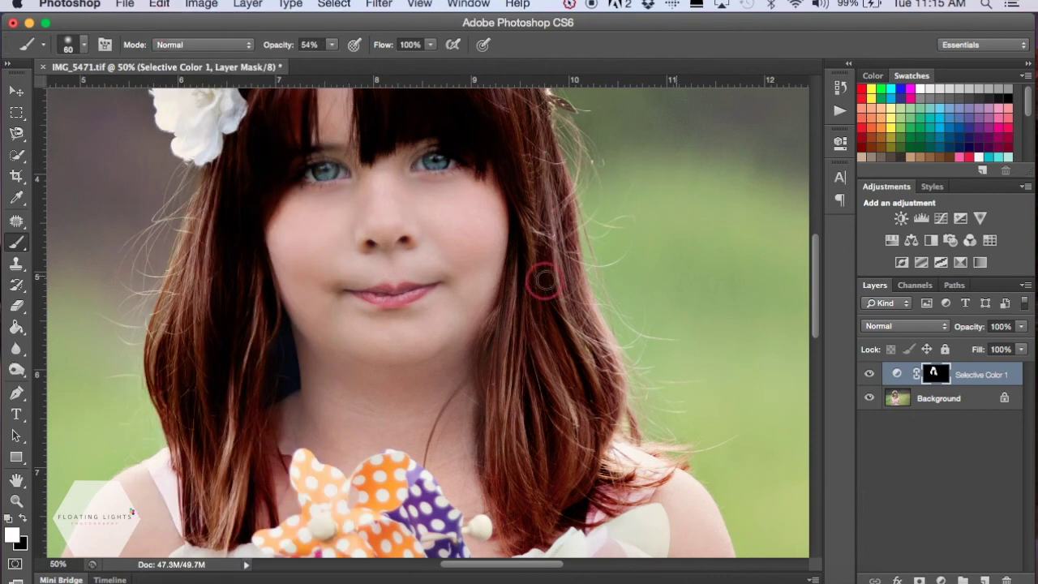
scroll(545, 280, up, 5)
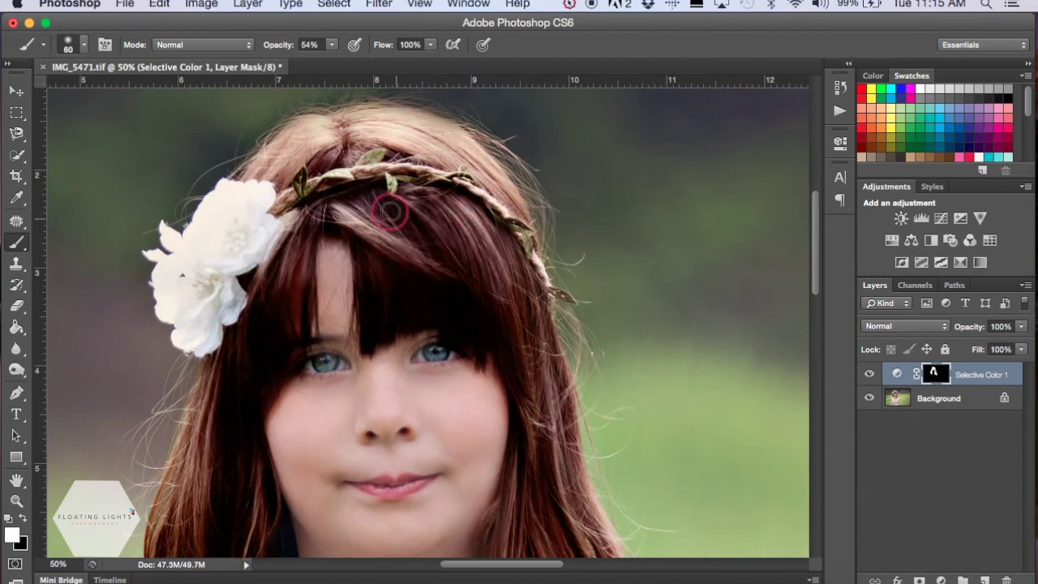
- With black foreground, paint the mask off the headband and forehead skin
click(23, 519)
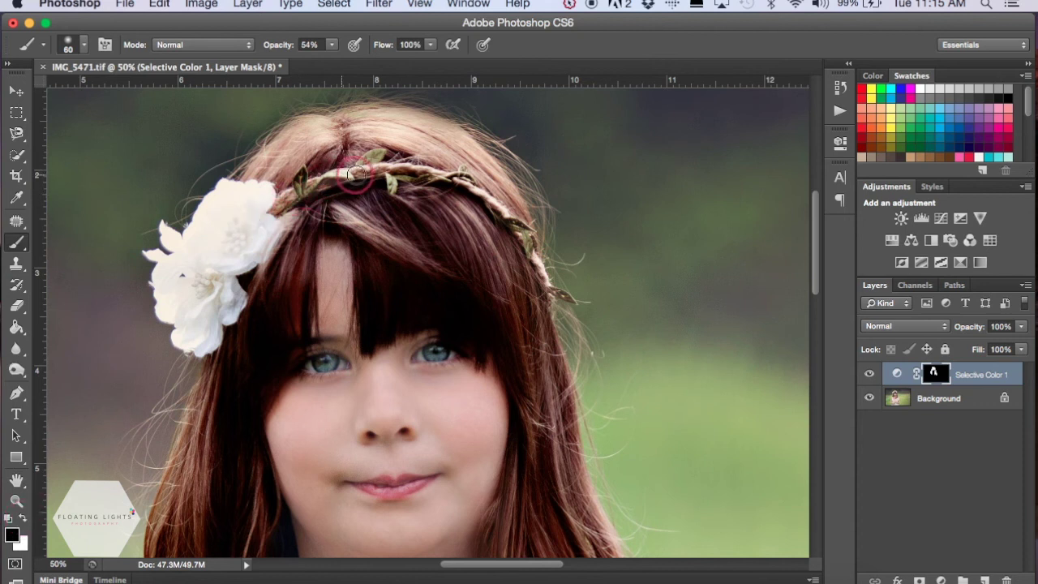
mouse_move(355, 174)
mouse_down()
mouse_move(429, 172)
mouse_move(501, 207)
mouse_move(552, 281)
mouse_up()
mouse_move(326, 137)
mouse_down()
mouse_move(313, 192)
mouse_move(305, 188)
mouse_move(324, 169)
mouse_move(302, 178)
mouse_up()
mouse_move(424, 336)
mouse_down()
mouse_move(487, 373)
mouse_move(485, 395)
mouse_move(408, 360)
mouse_move(340, 359)
mouse_move(331, 267)
mouse_move(331, 290)
mouse_move(236, 398)
mouse_up()
- Fit the portrait on screen and nudge the Selective Color Neutrals Magenta to +28
click(15, 500)
click(430, 45)
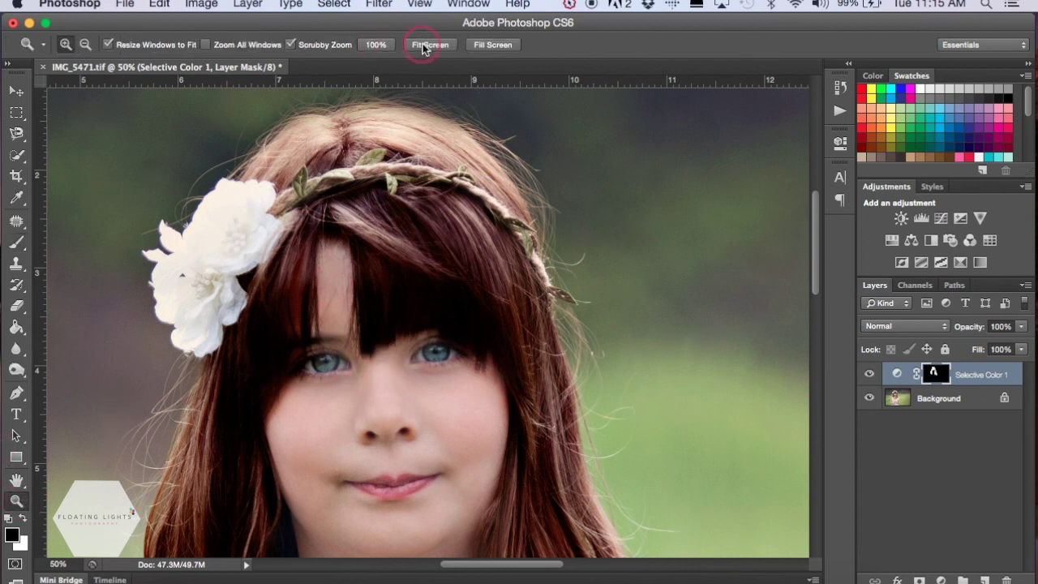
click(894, 376)
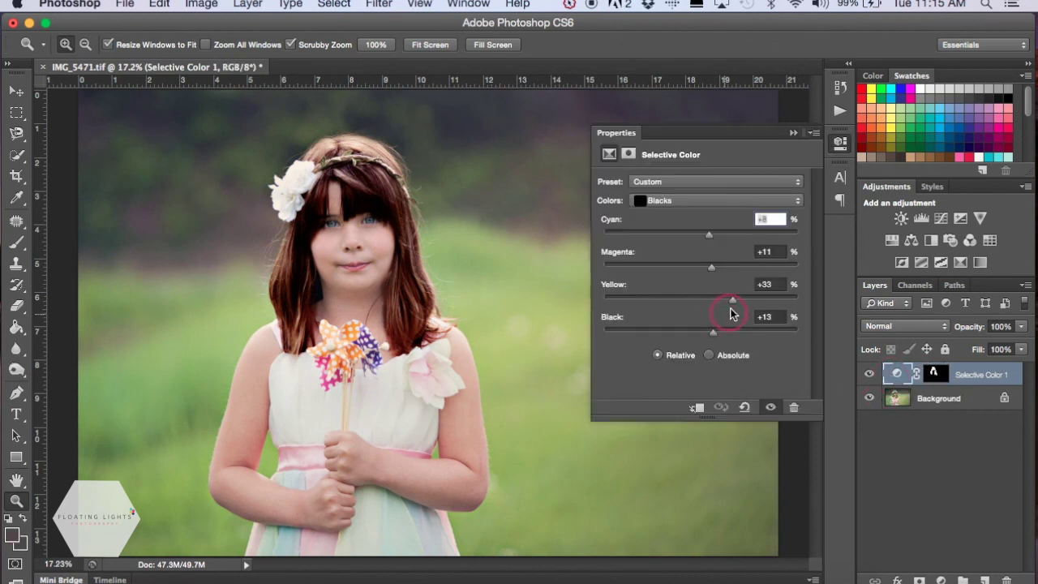
click(731, 299)
click(670, 208)
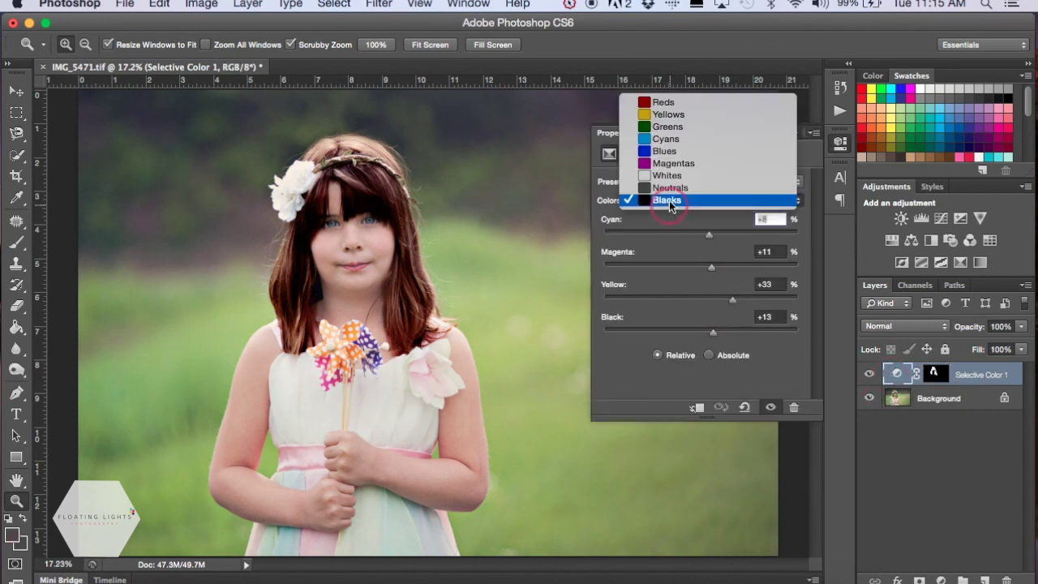
click(667, 191)
click(724, 269)
mouse_move(729, 270)
mouse_down()
mouse_move(699, 270)
mouse_move(734, 270)
mouse_up()
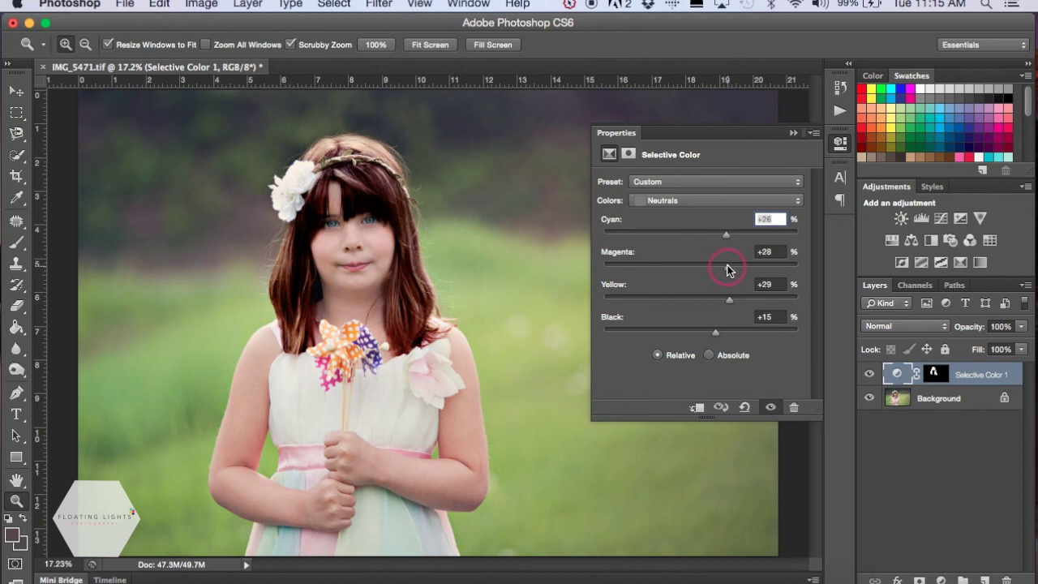
click(792, 134)
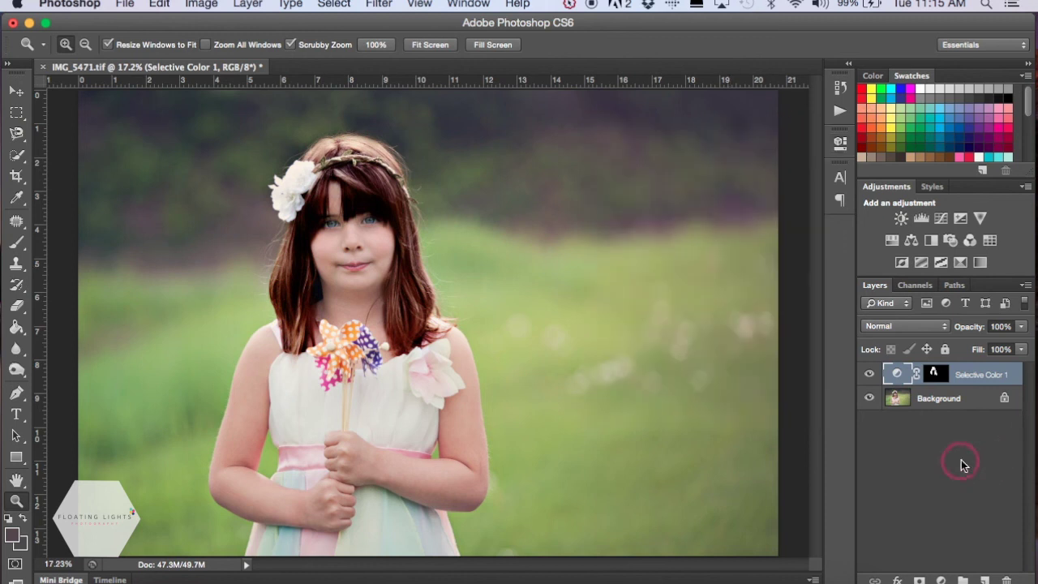